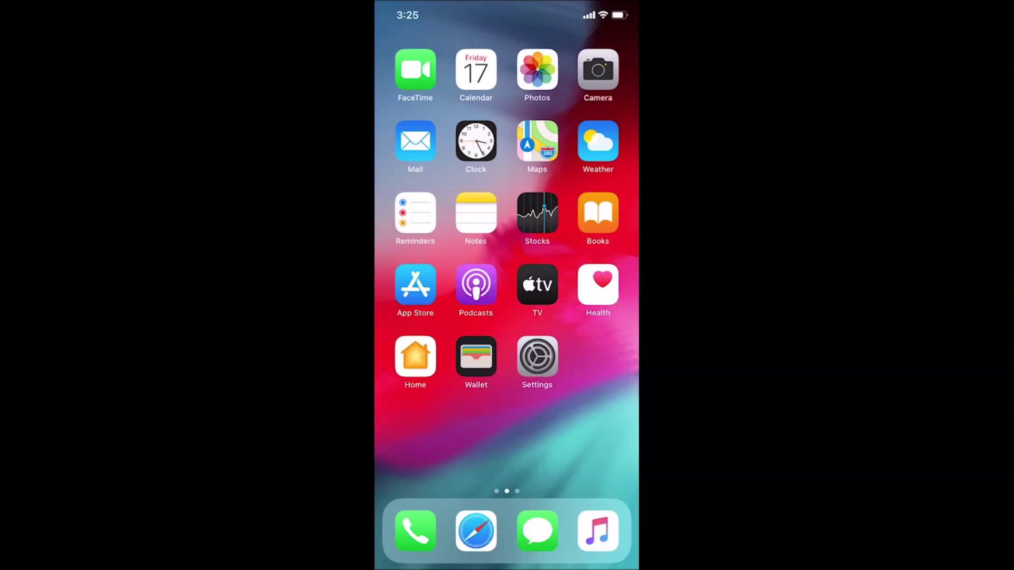
Step: View the phone's About information under Settings > General, then return to the home screen
left_click(533, 365)
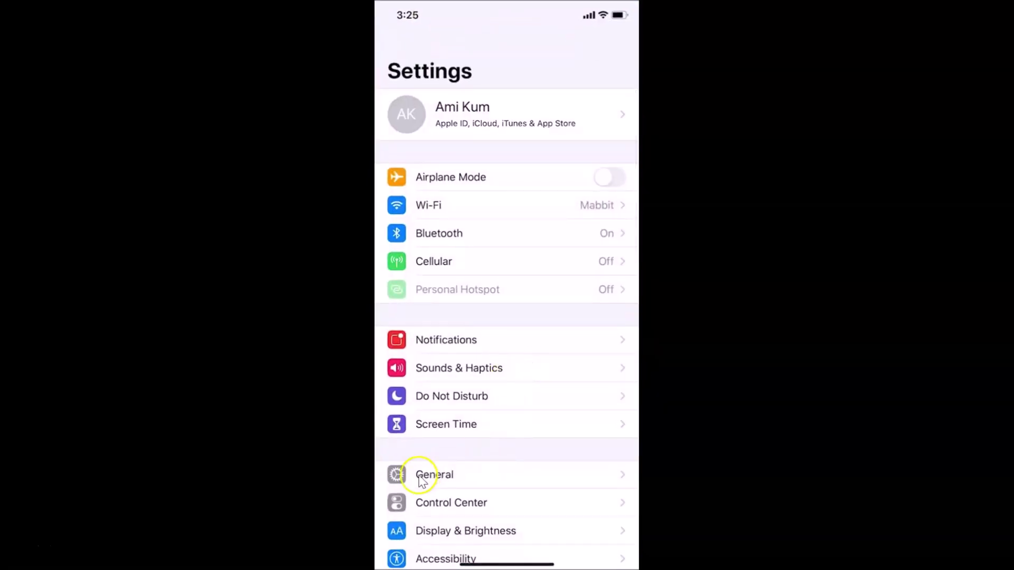
left_click(478, 481)
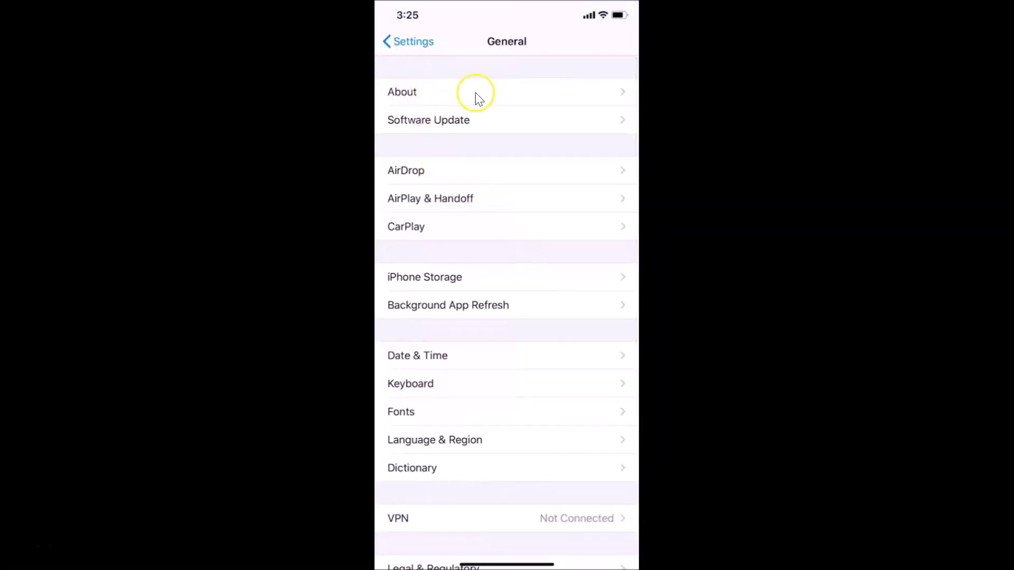
left_click(477, 95)
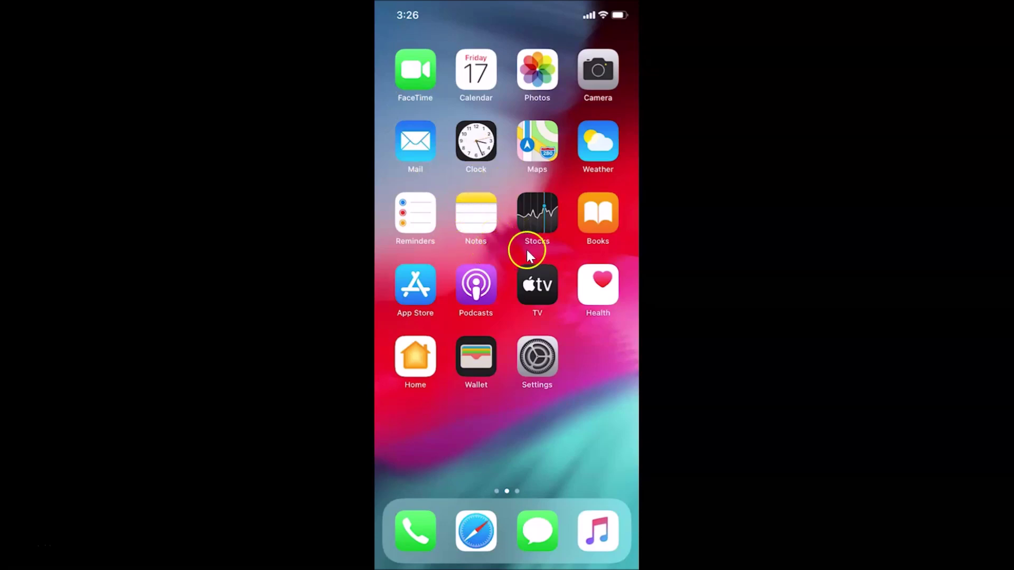
left_click(547, 360)
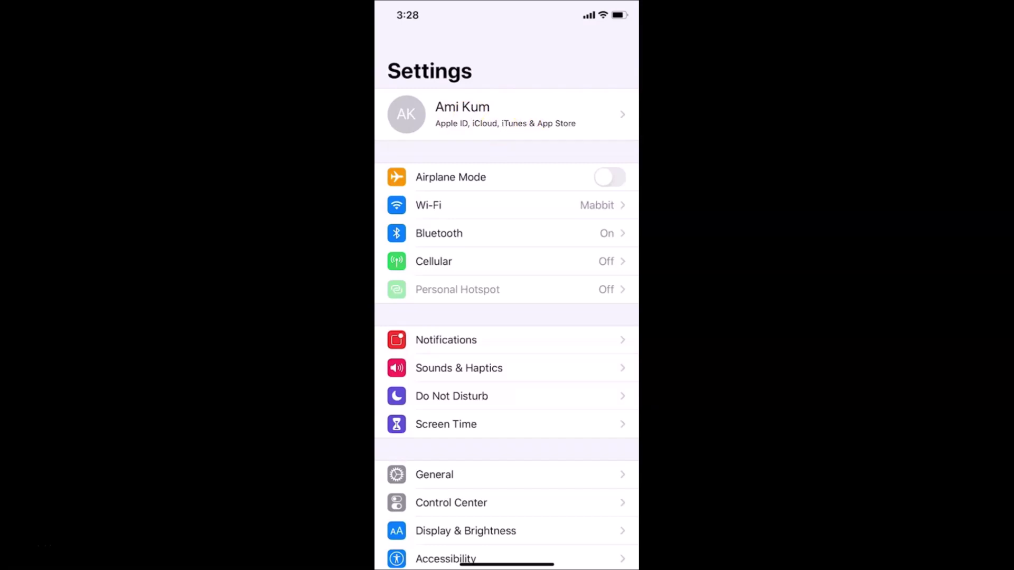
left_click_drag(507, 564, 517, 317)
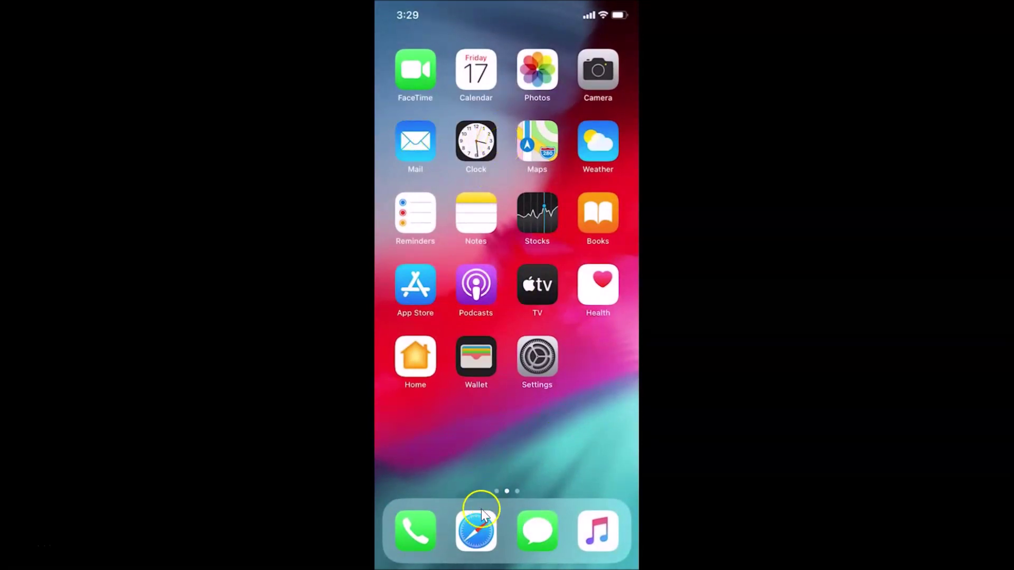
Step: In Safari, decline the Chrome suggestion and Google-search 'create apple id'
left_click(476, 530)
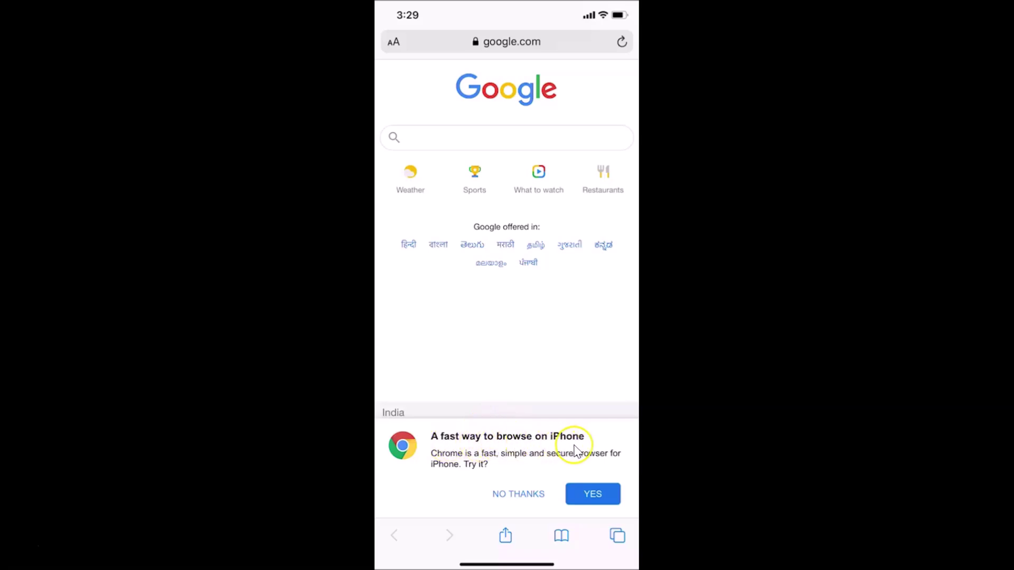
left_click(518, 495)
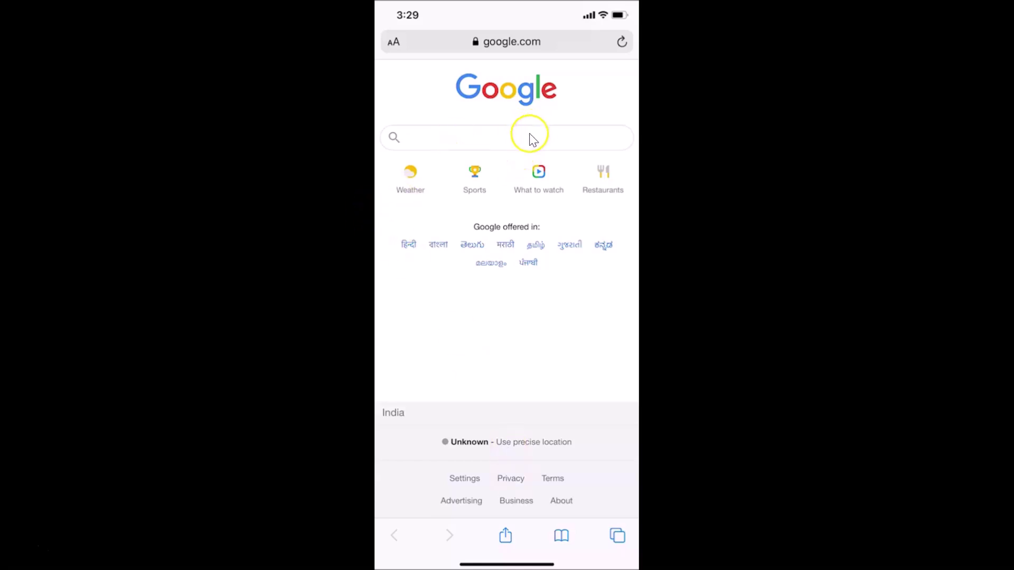
left_click(509, 140)
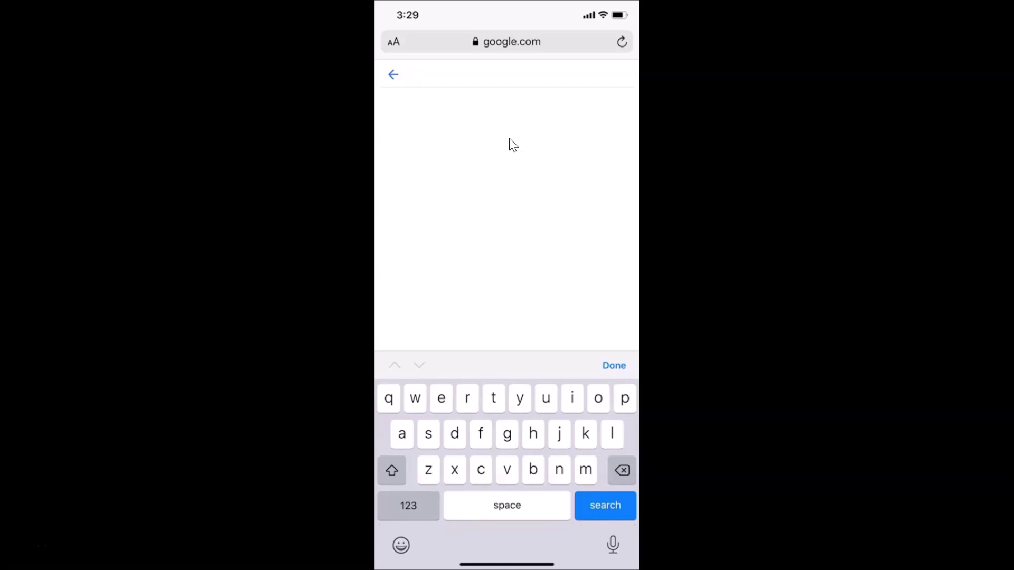
type("create")
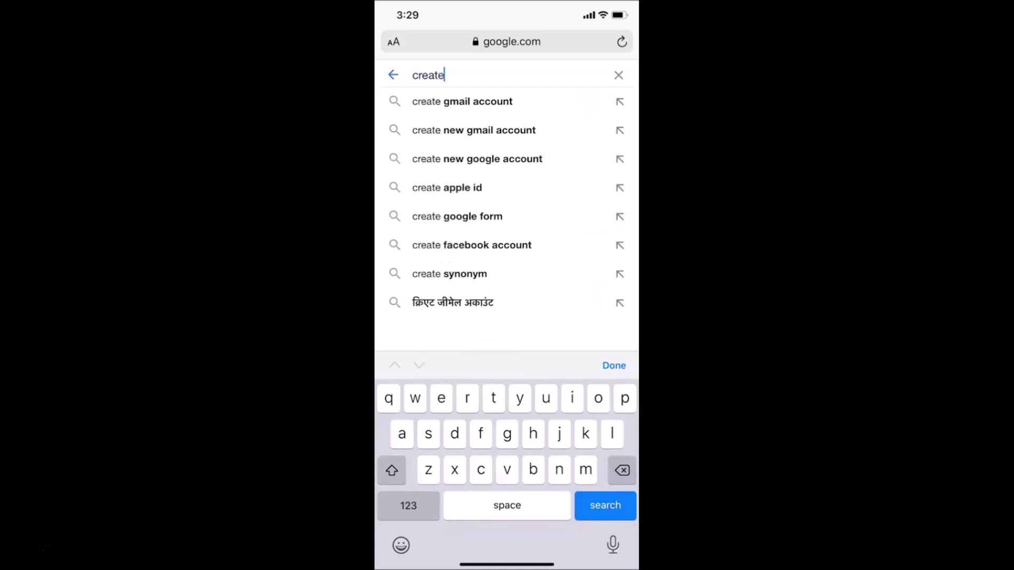
type(" ap")
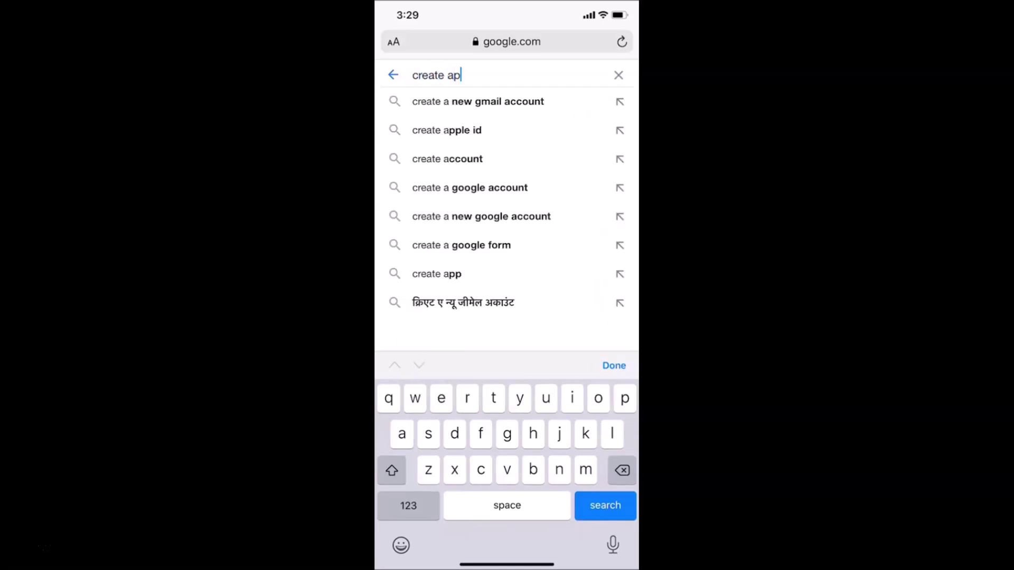
type("ple i")
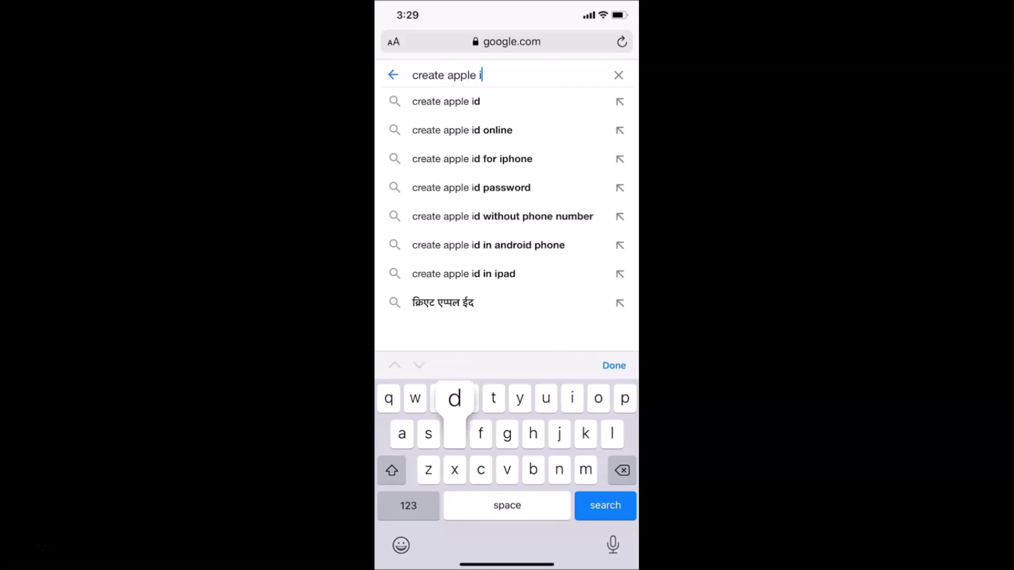
type("d")
key("Return")
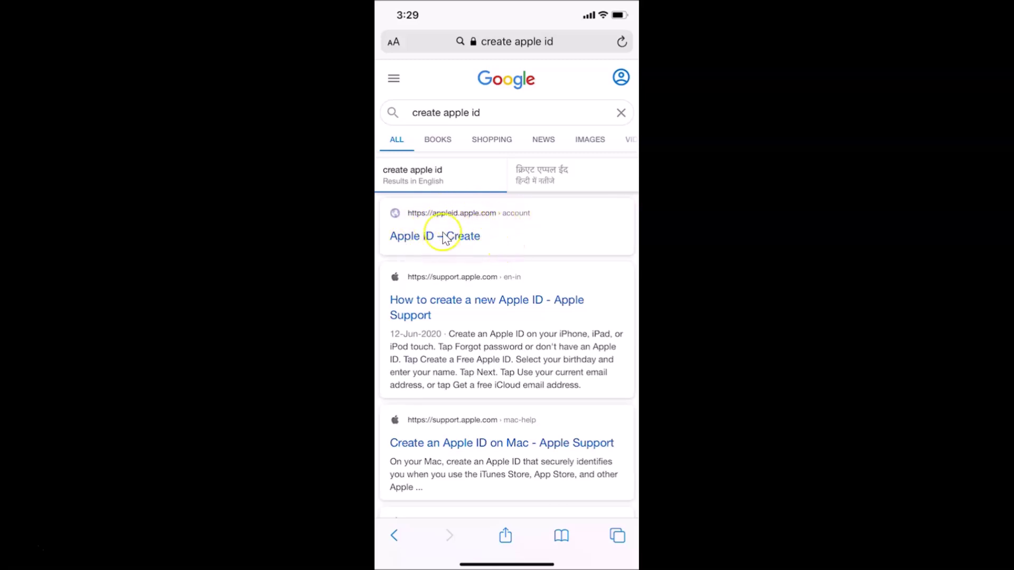
Step: Open the Apple ID – Create result and look through the Create Your Apple ID form
left_click(466, 231)
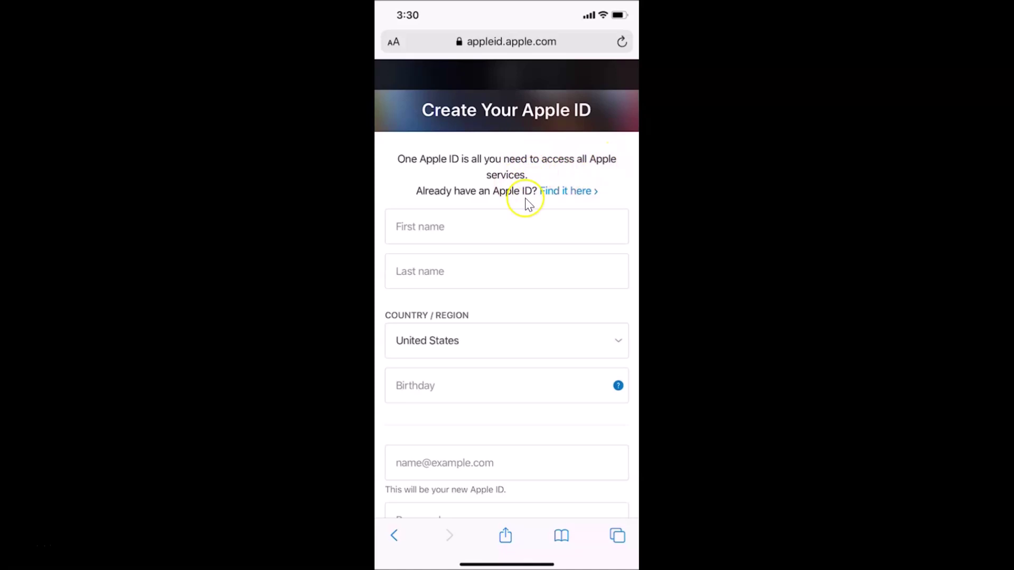
scroll(543, 248, "down", 5)
scroll(543, 248, "down", 3)
scroll(543, 248, "down", 5)
scroll(542, 248, "down", 3)
scroll(543, 248, "down", 2)
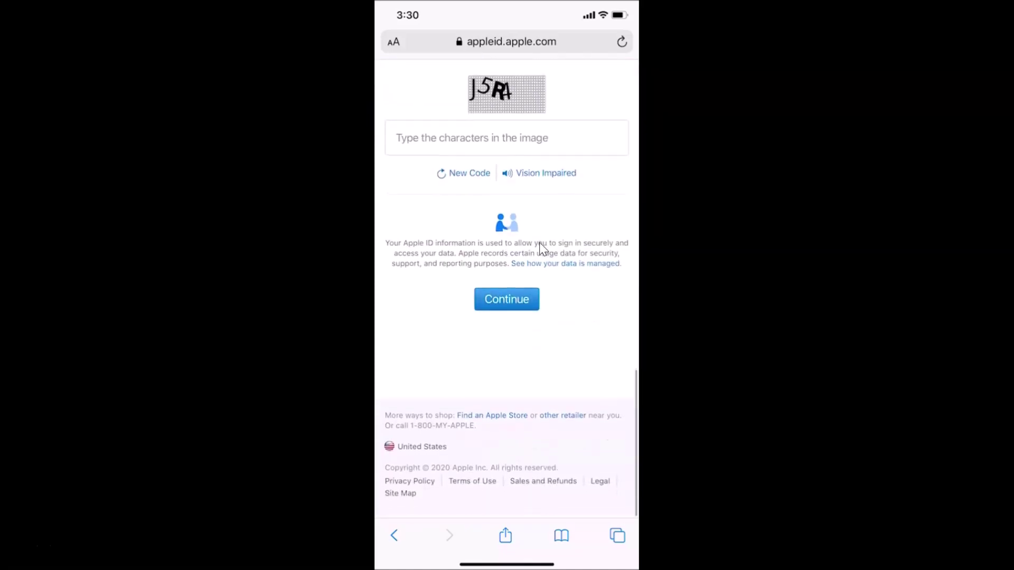
scroll(542, 248, "up", 2)
scroll(543, 248, "up", 2)
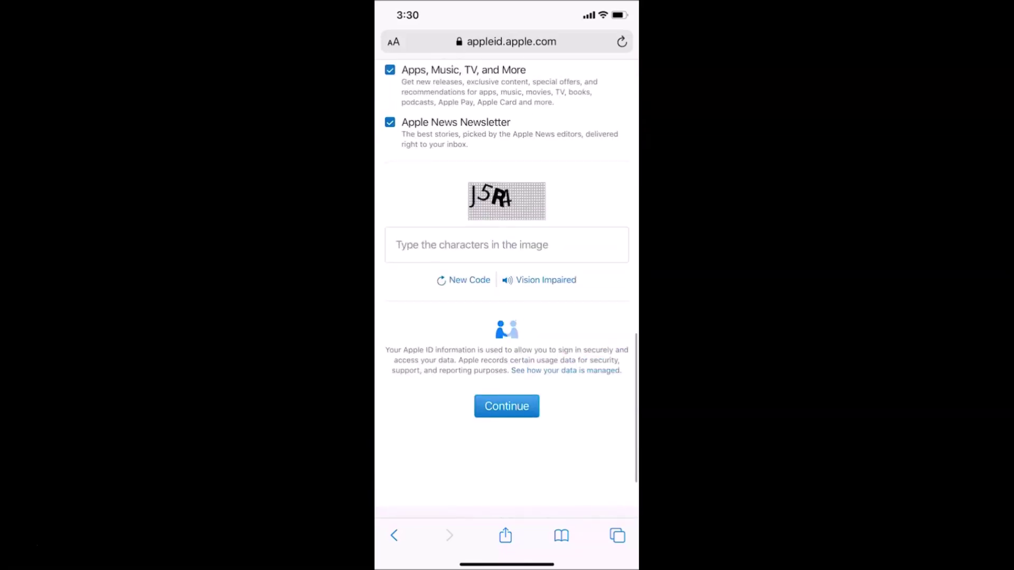
Step: Switch from Safari to Settings through the app switcher
left_click_drag(507, 564, 507, 317)
left_click_drag(449, 264, 507, 264)
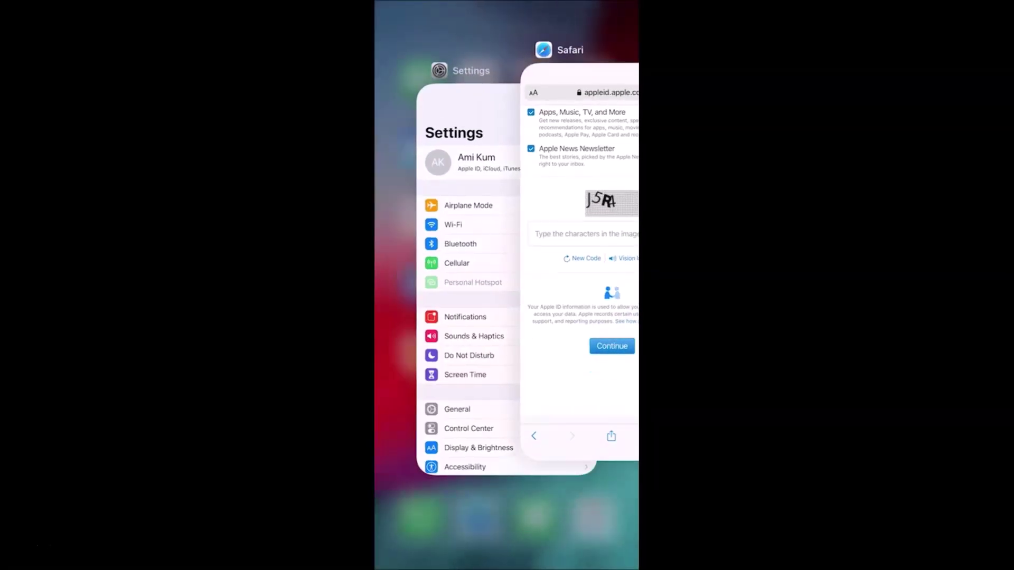
left_click(508, 280)
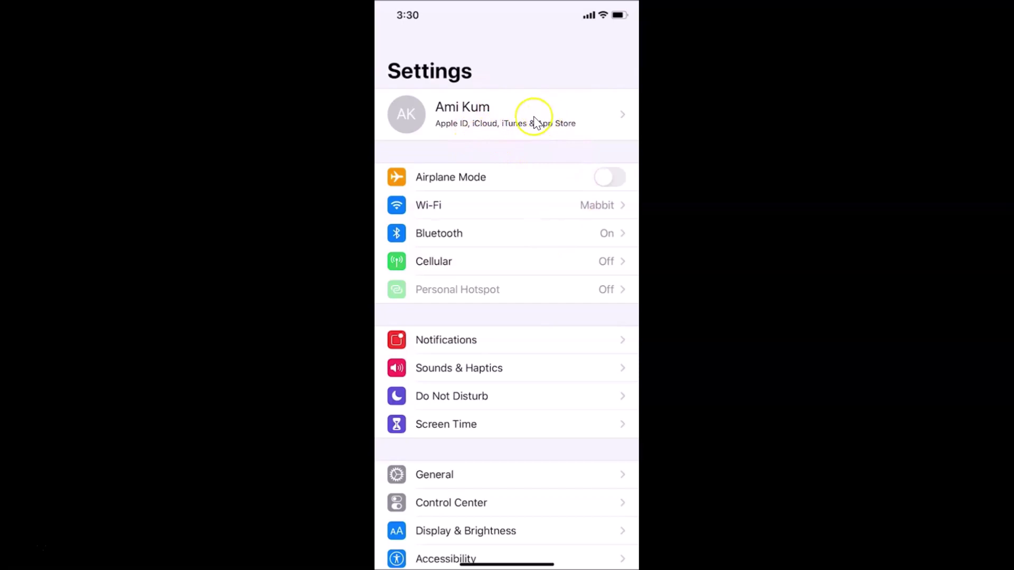
Step: Go from the Apple ID name row into iCloud and scroll its app list
left_click(492, 111)
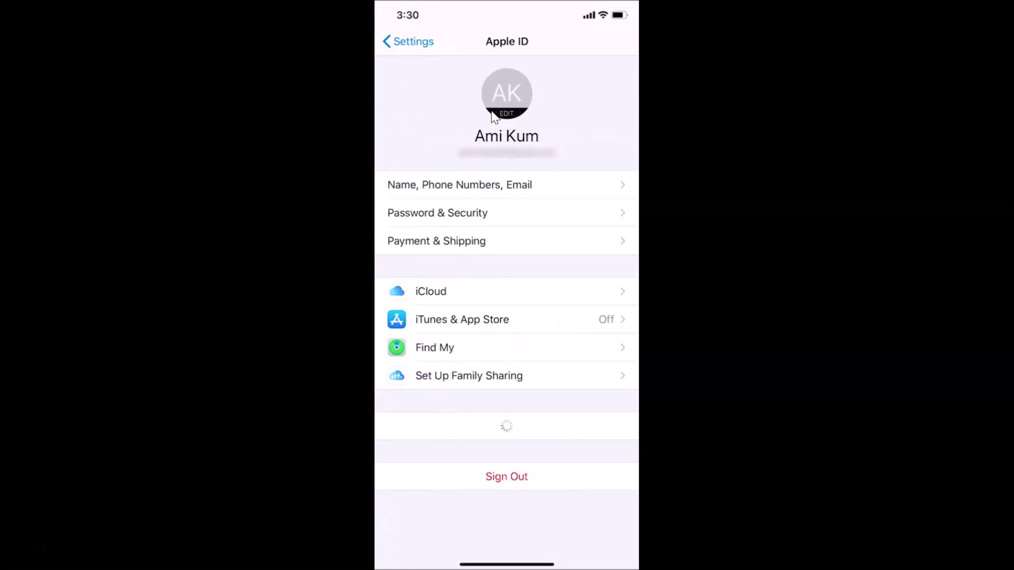
left_click(482, 295)
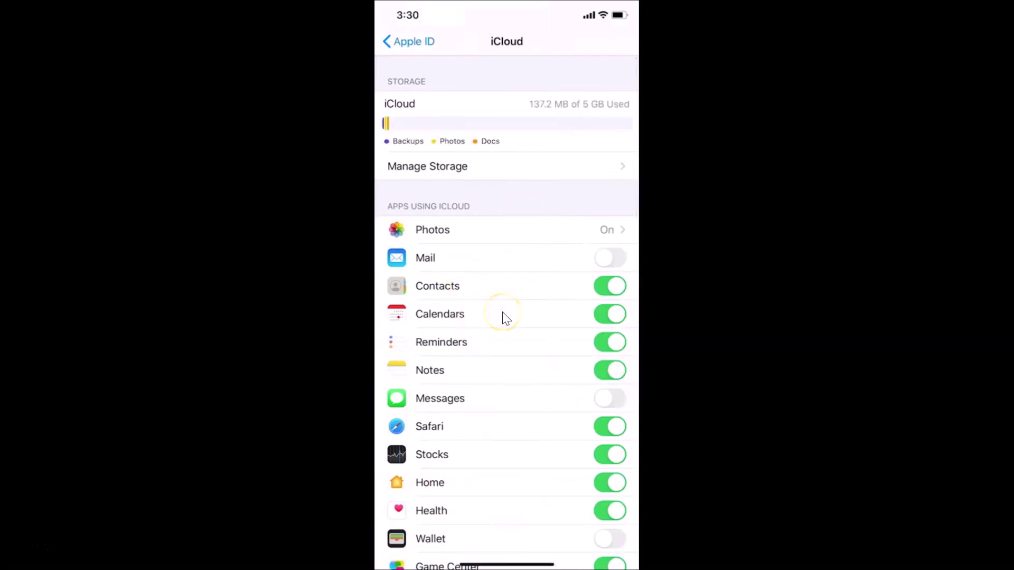
scroll(504, 317, "down", 2)
Step: Scroll the iCloud list down to the iCloud Drive switch
scroll(503, 317, "down", 5)
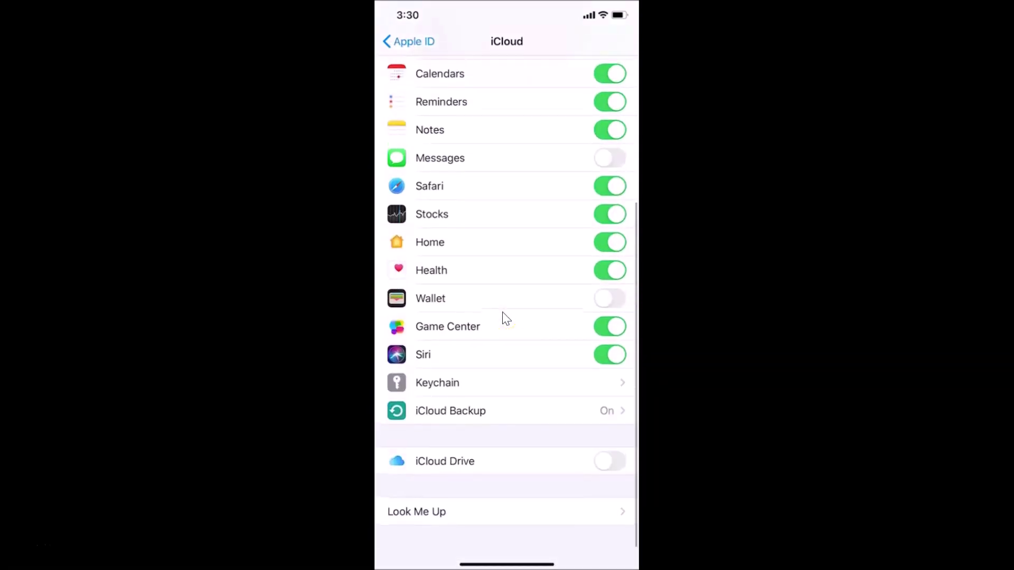